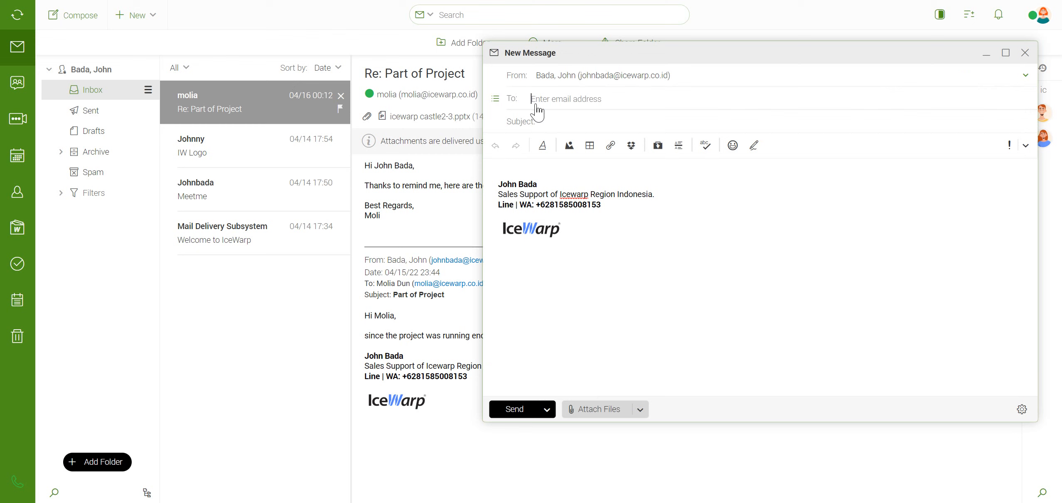
# - Keep the primary account address as the sender and add the suggested contact as the message's recipient
pyautogui.click(692, 79)
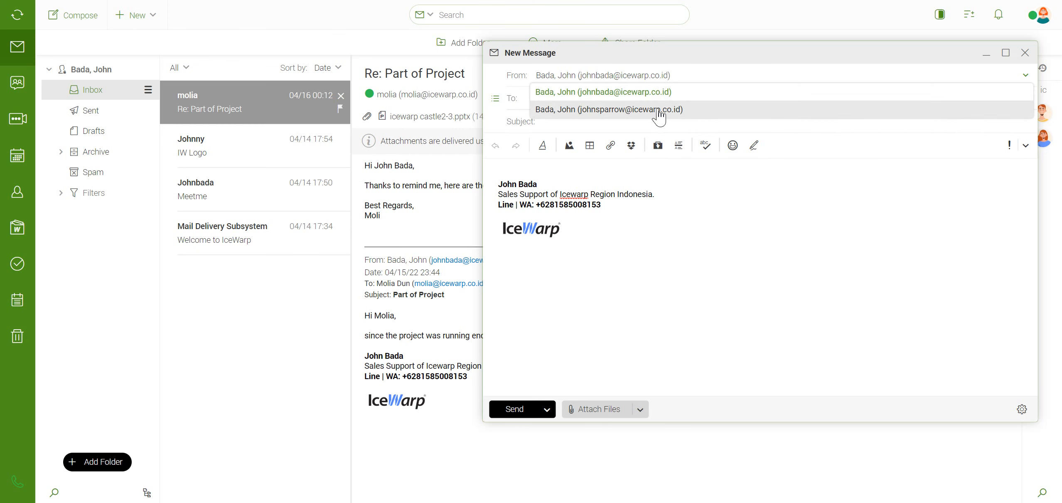
pyautogui.click(684, 93)
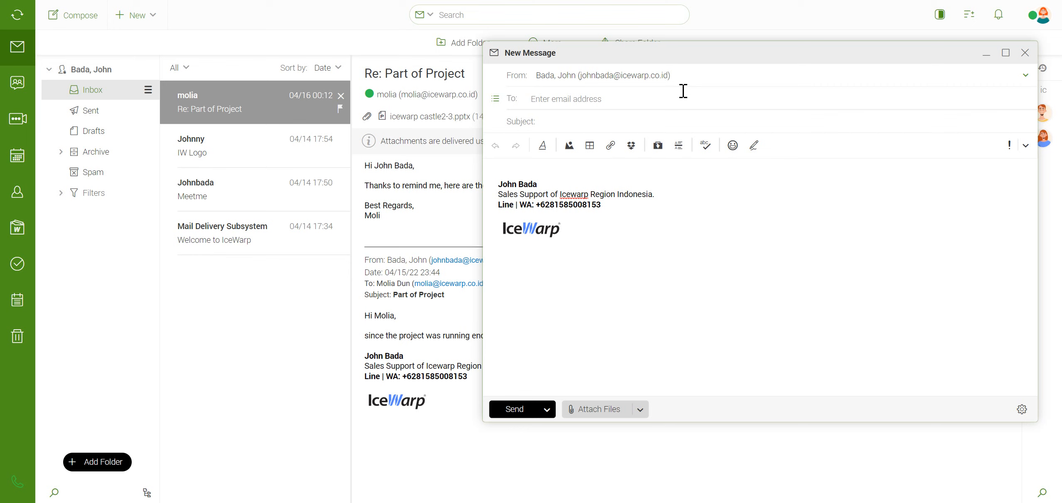
pyautogui.click(644, 98)
pyautogui.write('mol')
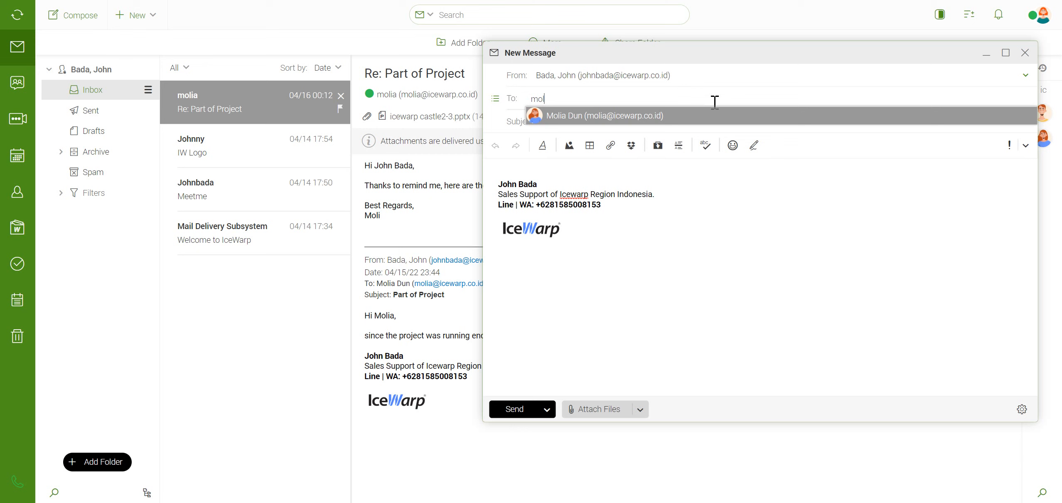
pyautogui.click(692, 122)
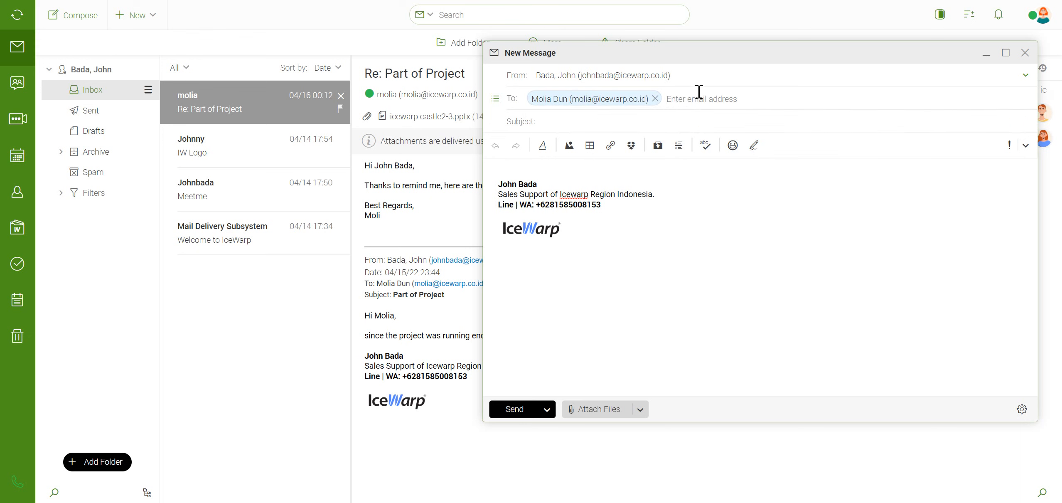
# - Insert two blank lines in the message body above the signature
pyautogui.click(547, 168)
pyautogui.press('Return')
pyautogui.press('Return')
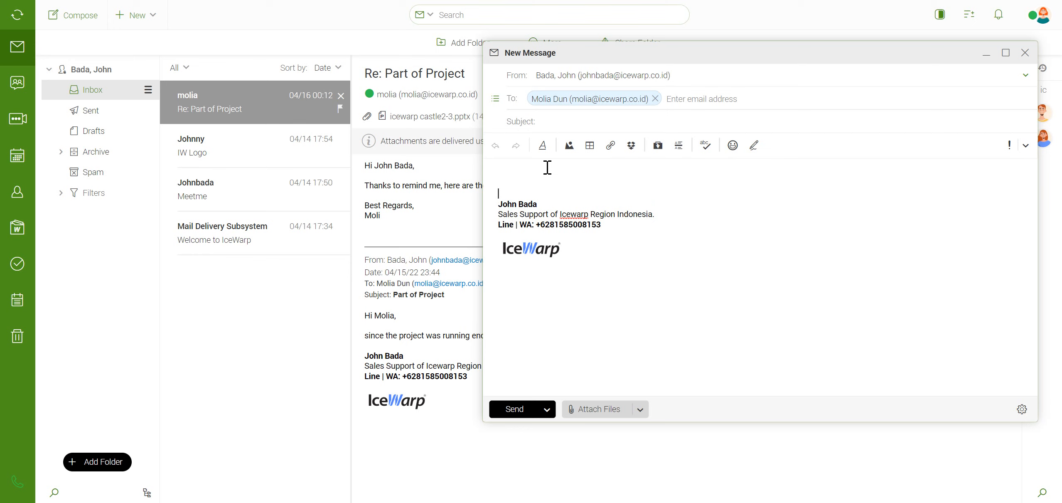
pyautogui.click(547, 168)
# - Look over the Cc, Bcc and Bcc to TeamChat fields of the message and collapse them again
pyautogui.click(495, 100)
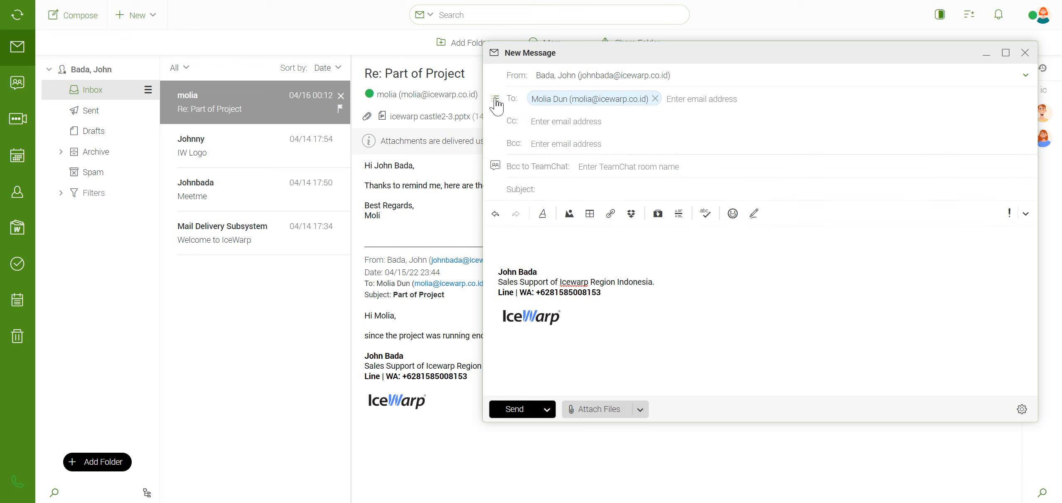
pyautogui.click(564, 123)
pyautogui.click(563, 142)
pyautogui.click(560, 125)
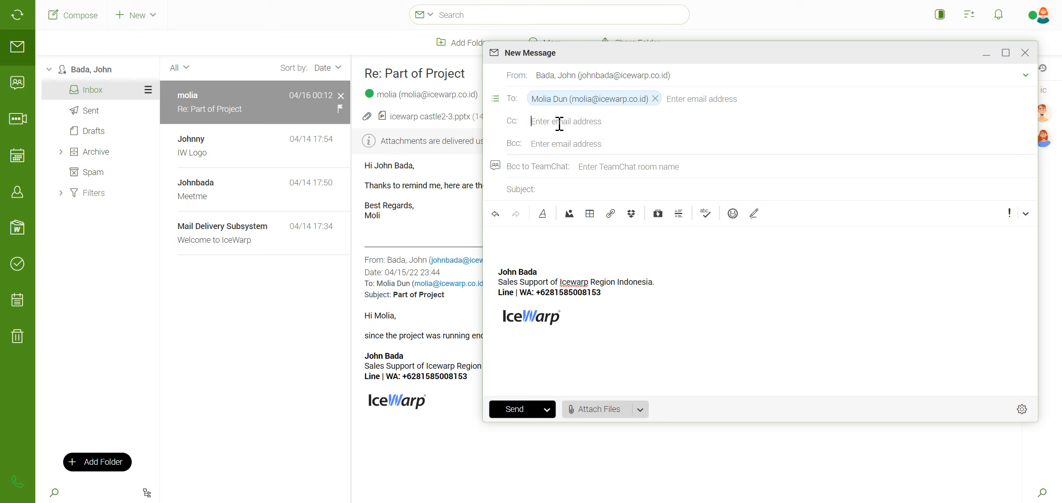
pyautogui.click(493, 101)
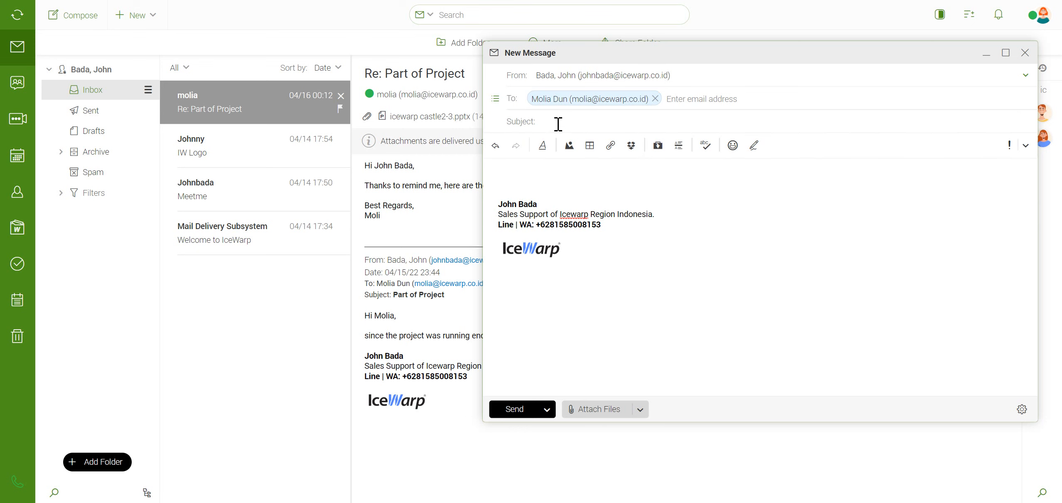
# - Set the subject to "Website SISPRIMA" and start the body with a "Hello" greeting to the recipient, followed by a blank line
pyautogui.write('Website SISPRIMA')
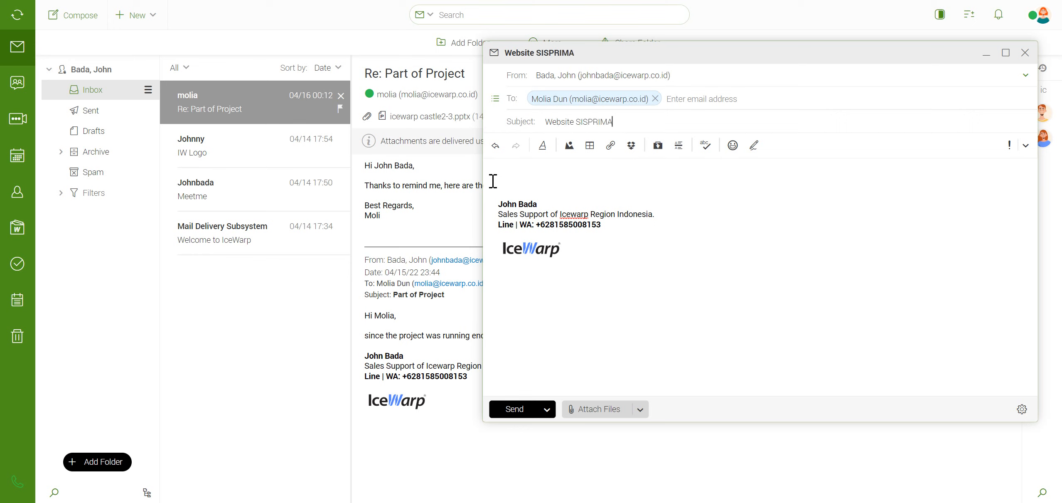
pyautogui.write('Hello Molia,')
pyautogui.press('Return')
pyautogui.press('Return')
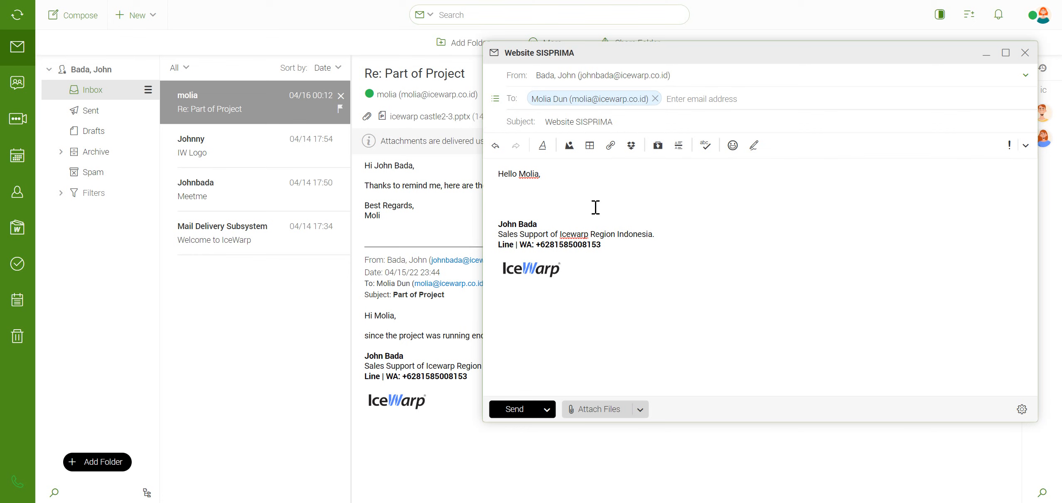
pyautogui.write('https://www.sisprima.com')
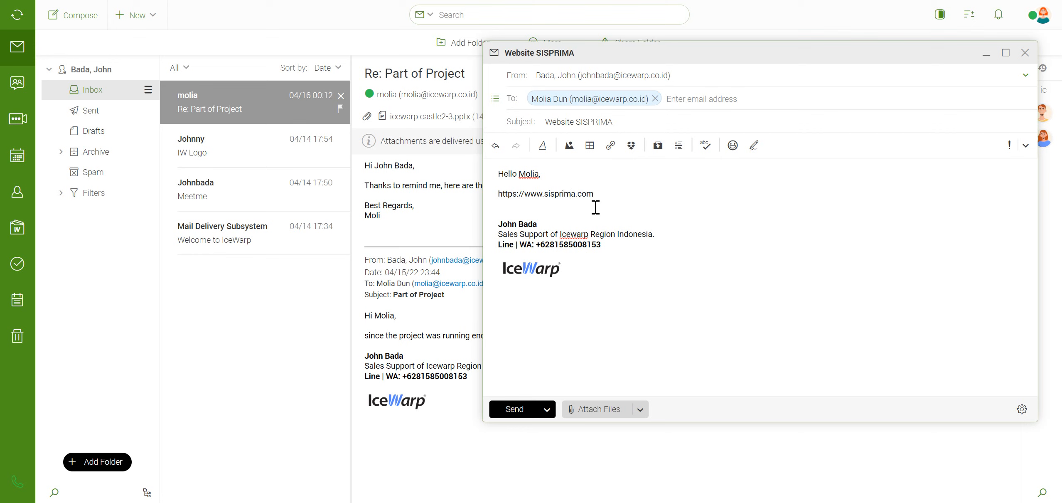
pyautogui.press('BackSpace')
pyautogui.press('BackSpace')
pyautogui.press('BackSpace')
pyautogui.press('BackSpace')
pyautogui.press('BackSpace')
pyautogui.press('BackSpace')
pyautogui.press('BackSpace')
pyautogui.press('BackSpace')
pyautogui.press('BackSpace')
pyautogui.press('BackSpace')
pyautogui.press('BackSpace')
pyautogui.press('BackSpace')
pyautogui.press('BackSpace')
pyautogui.press('BackSpace')
pyautogui.press('BackSpace')
pyautogui.press('BackSpace')
pyautogui.press('BackSpace')
pyautogui.press('BackSpace')
pyautogui.press('BackSpace')
pyautogui.press('BackSpace')
pyautogui.press('BackSpace')
pyautogui.press('BackSpace')
pyautogui.press('BackSpace')
pyautogui.press('BackSpace')
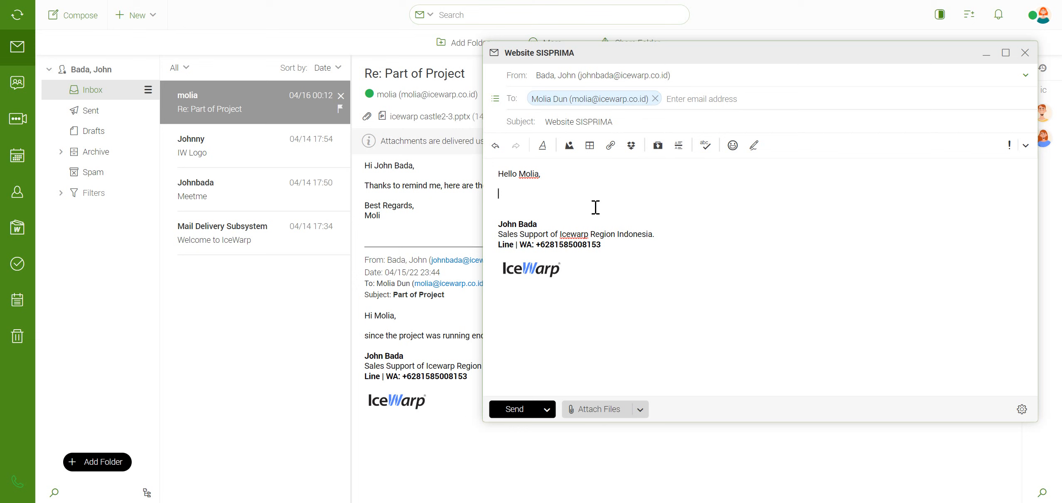
pyautogui.write('SISPRIMA Icewarp Regional Indonesia')
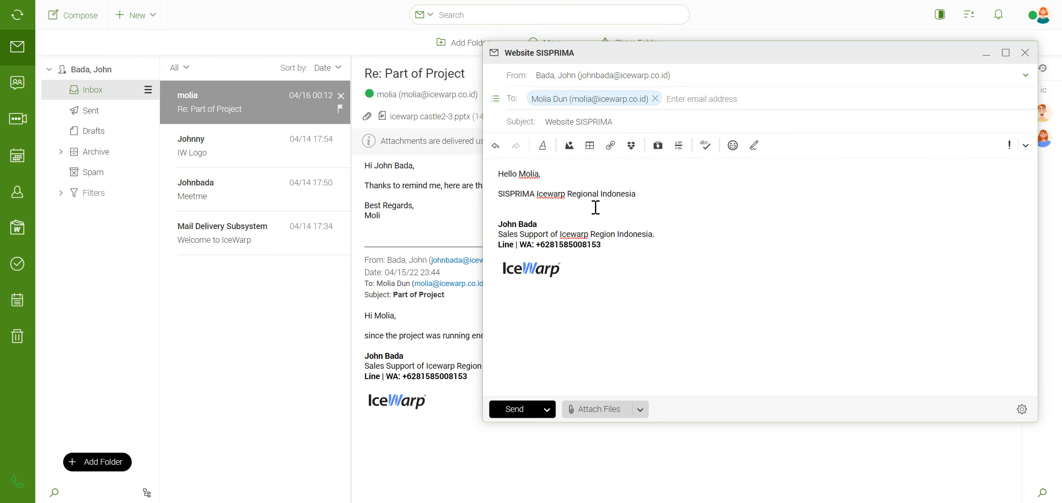
pyautogui.hotkey('shift', 'Left')
pyautogui.hotkey('shift', 'Left')
pyautogui.hotkey('shift', 'Left')
pyautogui.hotkey('shift', 'Left')
pyautogui.hotkey('shift', 'Left')
pyautogui.hotkey('shift', 'Left')
pyautogui.hotkey('shift', 'Left')
pyautogui.hotkey('shift', 'Left')
pyautogui.hotkey('shift', 'Left')
pyautogui.hotkey('shift', 'Left')
pyautogui.hotkey('shift', 'Left')
pyautogui.hotkey('shift', 'Left')
pyautogui.hotkey('shift', 'Left')
pyautogui.hotkey('shift', 'Left')
pyautogui.hotkey('shift', 'Left')
pyautogui.hotkey('shift', 'Left')
pyautogui.hotkey('shift', 'Left')
pyautogui.hotkey('shift', 'Left')
pyautogui.hotkey('shift', 'Left')
pyautogui.hotkey('shift', 'Left')
pyautogui.hotkey('shift', 'Left')
pyautogui.hotkey('shift', 'Left')
pyautogui.hotkey('shift', 'Left')
pyautogui.hotkey('shift', 'Left')
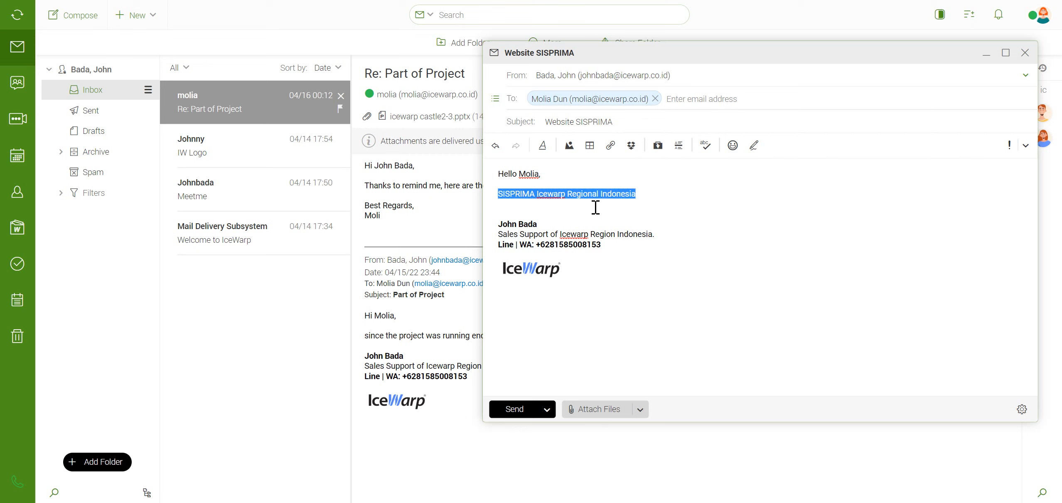
pyautogui.click(611, 146)
pyautogui.write('ht')
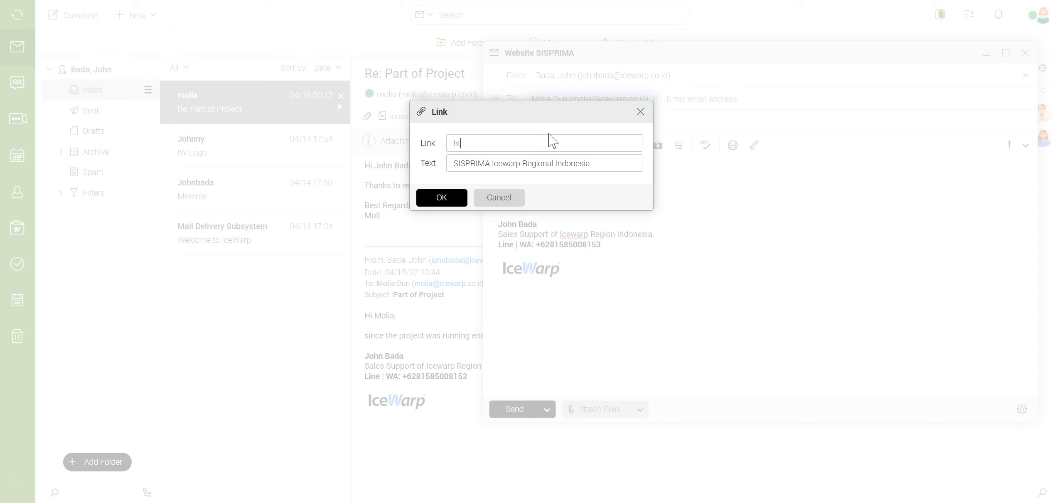
pyautogui.write('tps://www.sisprima.com')
pyautogui.click(441, 198)
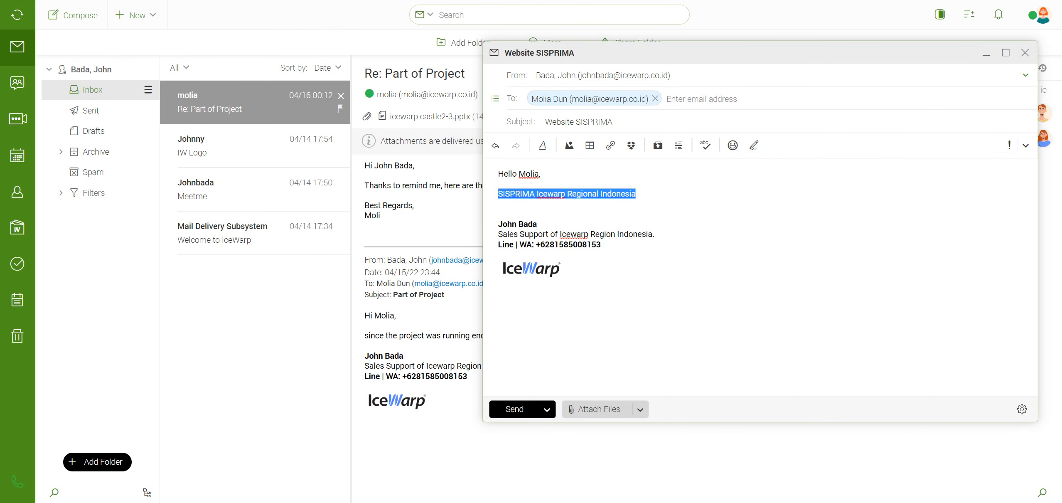
# - Attach app-distribution-illo_2x.png to the message and place the portrait image inline below the link
pyautogui.moveTo(15, 346); pyautogui.dragTo(218, 301)
pyautogui.moveTo(37, 349); pyautogui.dragTo(740, 124)
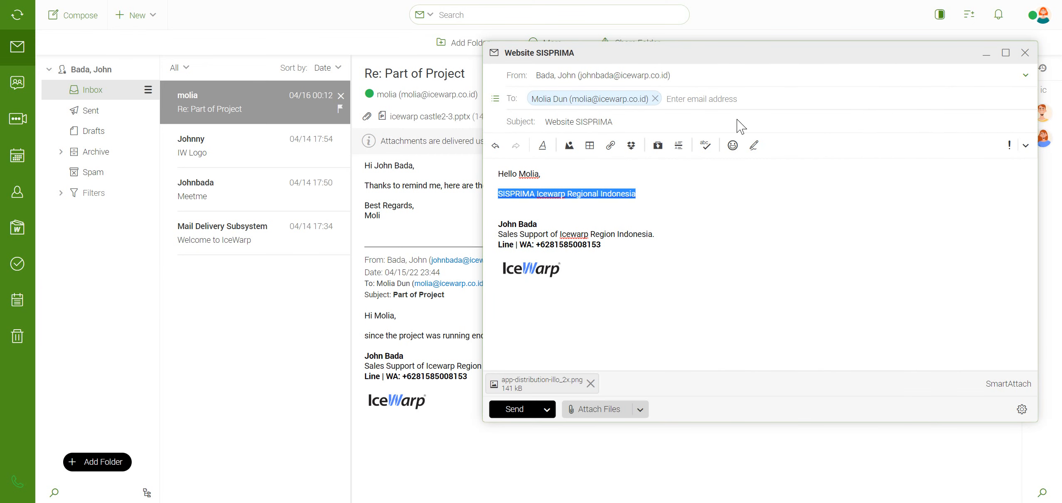
pyautogui.click(532, 209)
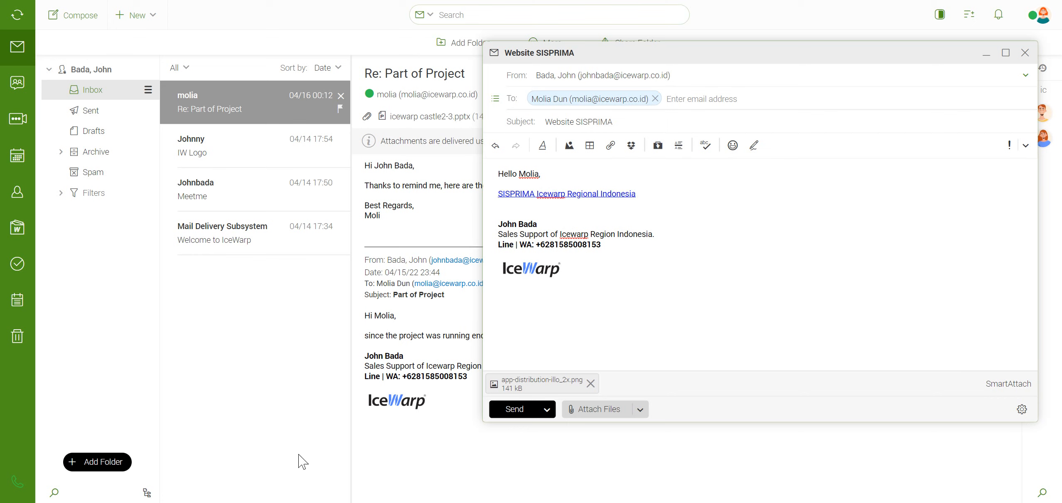
pyautogui.moveTo(473, 368)
pyautogui.mouseDown()
pyautogui.moveTo(582, 214)
pyautogui.moveTo(557, 202)
pyautogui.moveTo(543, 240)
pyautogui.mouseUp()
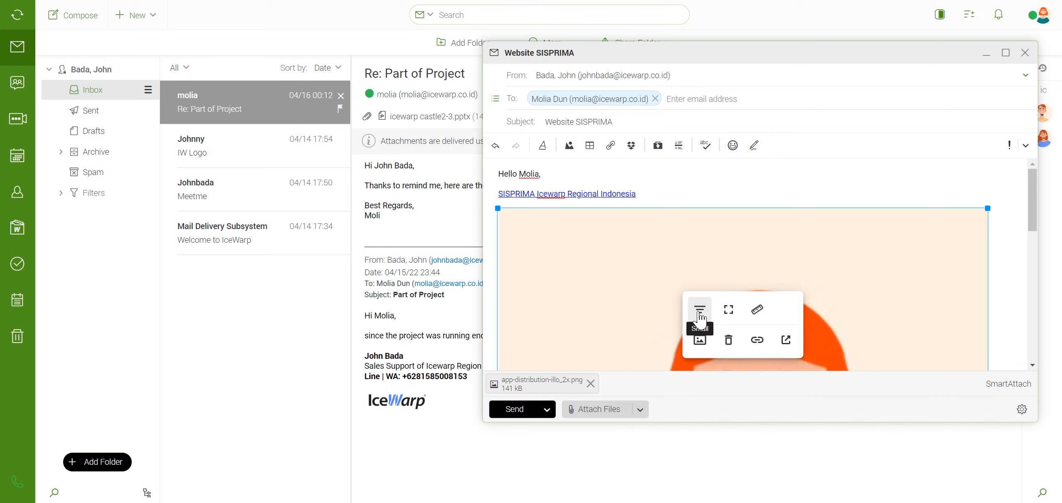
# - Scale the inline portrait image down to a small thumbnail above the signature
pyautogui.click(700, 312)
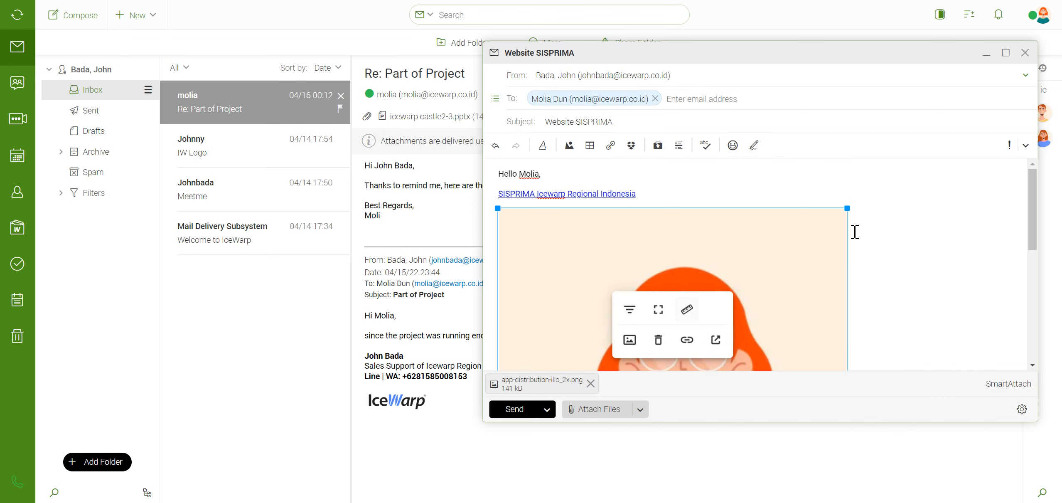
pyautogui.click(640, 310)
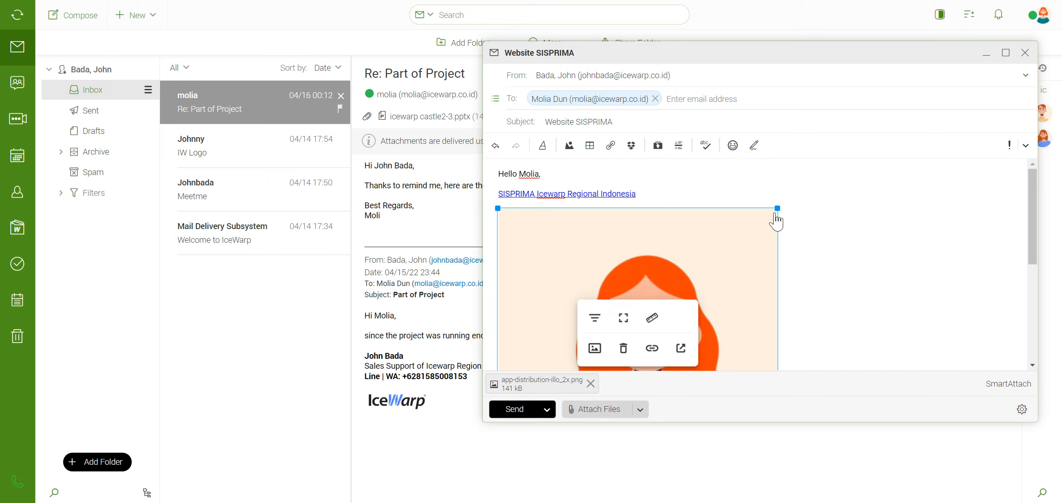
pyautogui.moveTo(777, 209)
pyautogui.mouseDown()
pyautogui.moveTo(695, 235)
pyautogui.moveTo(563, 211)
pyautogui.moveTo(470, 216)
pyautogui.moveTo(577, 236)
pyautogui.moveTo(557, 266)
pyautogui.mouseUp()
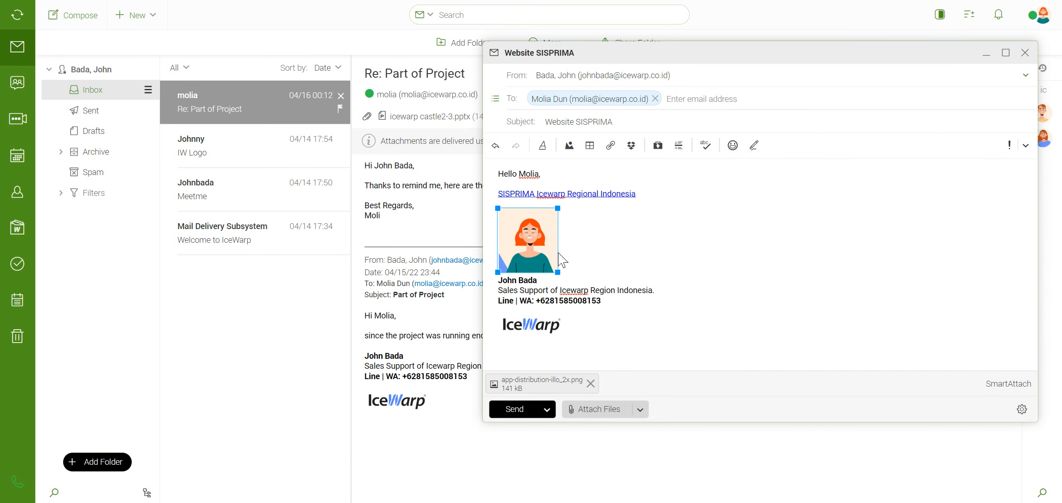
# - Add the text "Project new" below the image with a blank line before the signature, and enable SmartAttach for the attachment
pyautogui.click(583, 263)
pyautogui.press('Return')
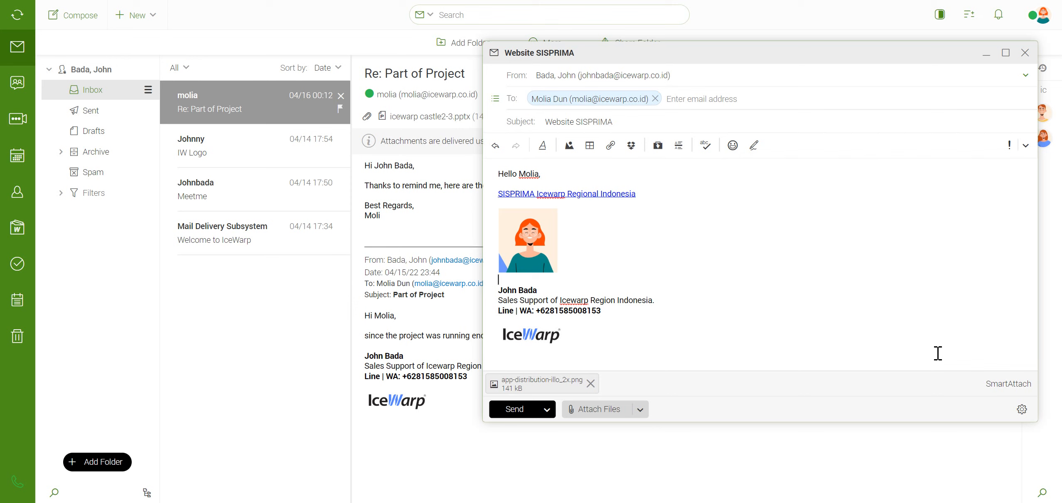
pyautogui.press('Return')
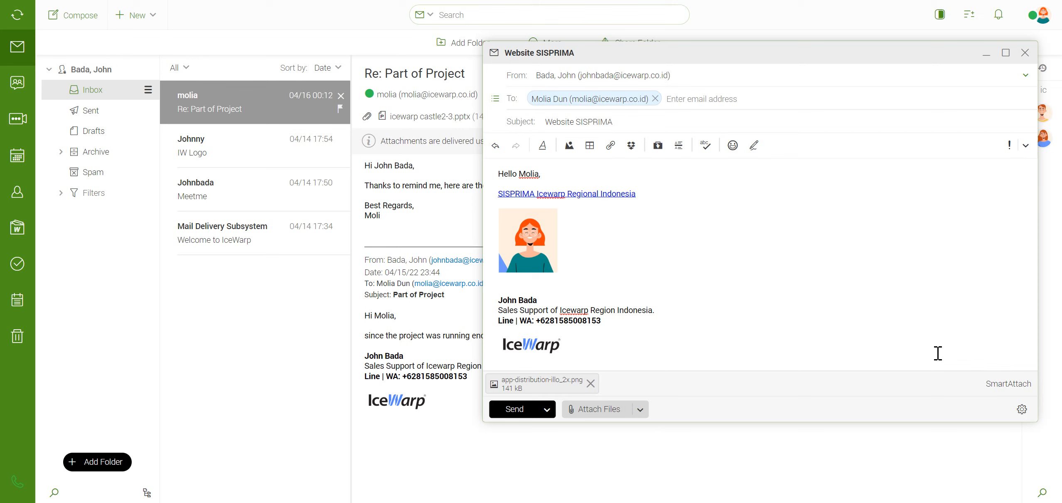
pyautogui.write('Project new')
pyautogui.click(1002, 386)
# - Save the message to Drafts, check the saved copy in the Drafts folder and return to the Inbox
pyautogui.click(547, 411)
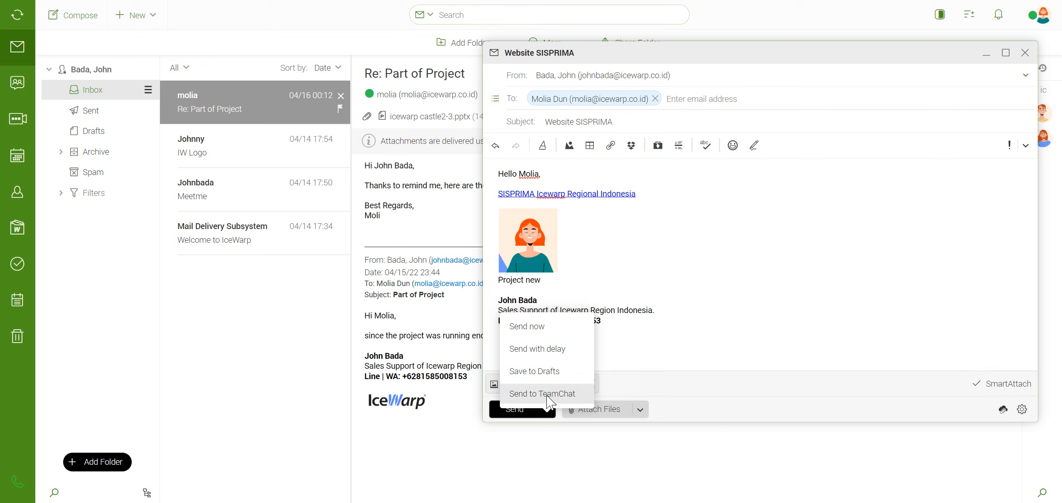
pyautogui.click(545, 371)
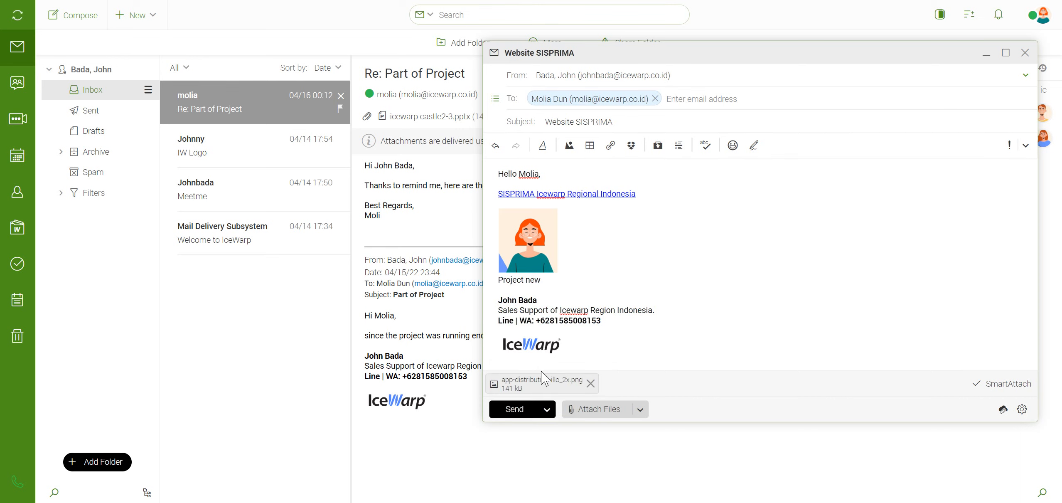
pyautogui.click(93, 131)
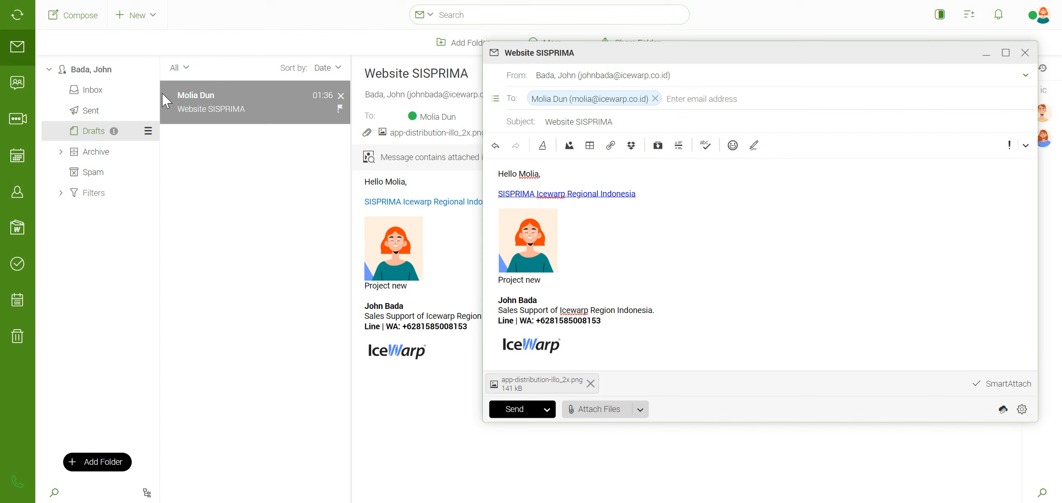
pyautogui.click(101, 93)
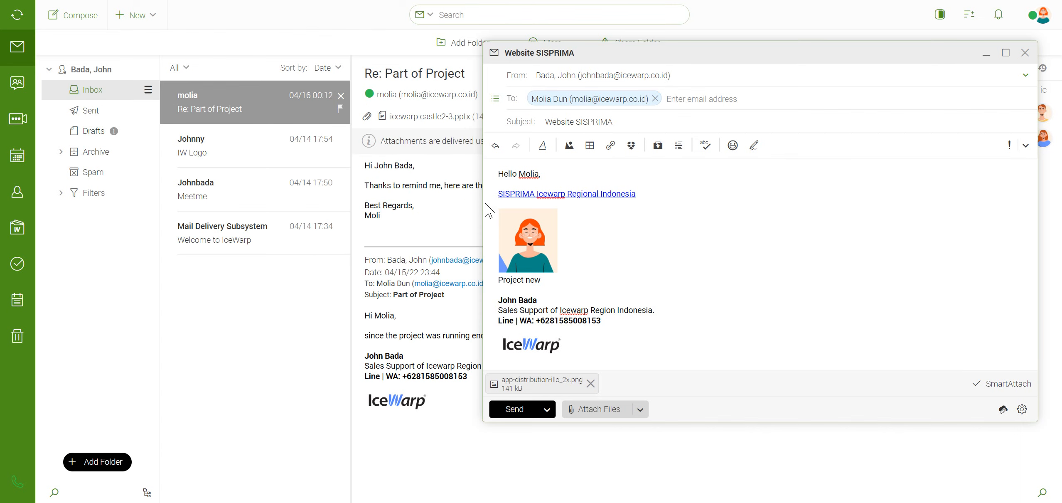
# - Send the composed message now and open the "Re: Part of Project" message in the Inbox
pyautogui.click(548, 411)
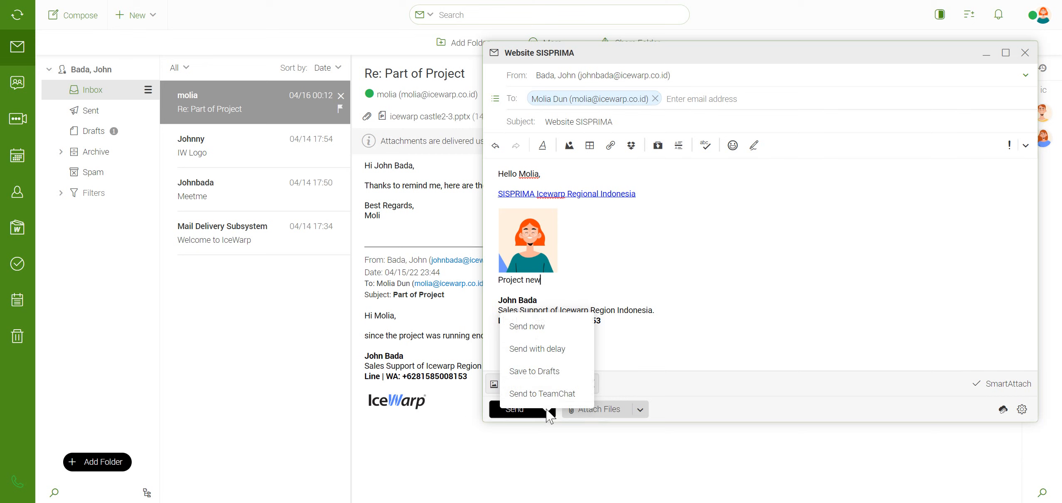
pyautogui.click(556, 331)
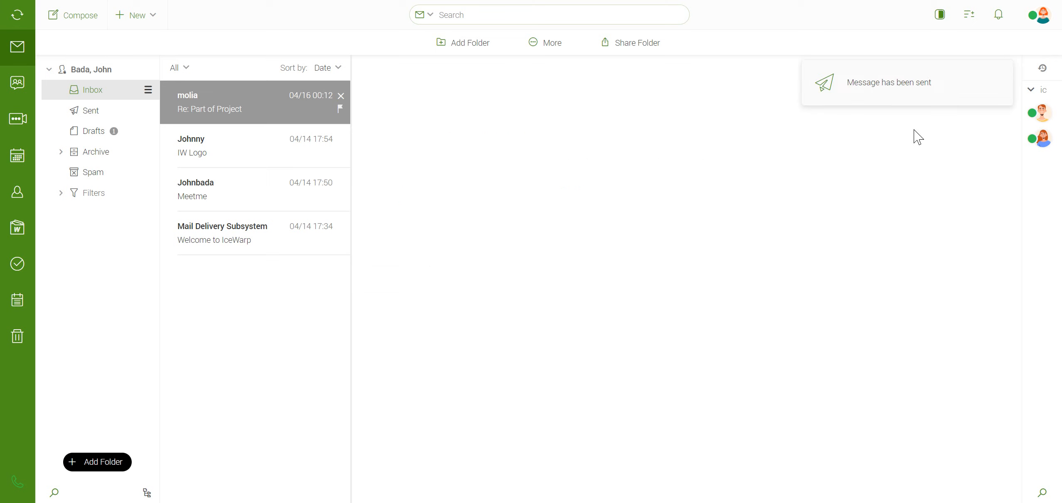
pyautogui.click(193, 100)
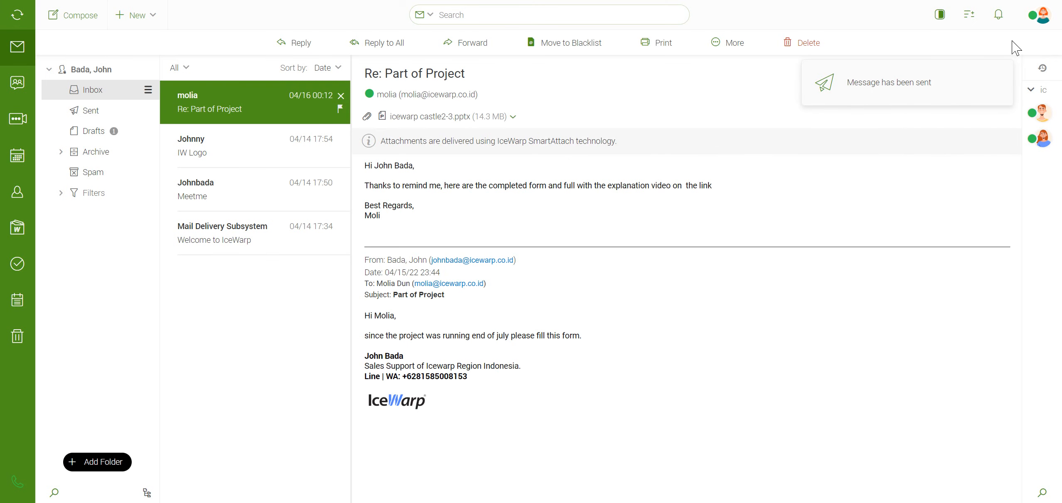
# - Open the My Account settings and highlight the alternate email address used for password recovery
pyautogui.click(1045, 27)
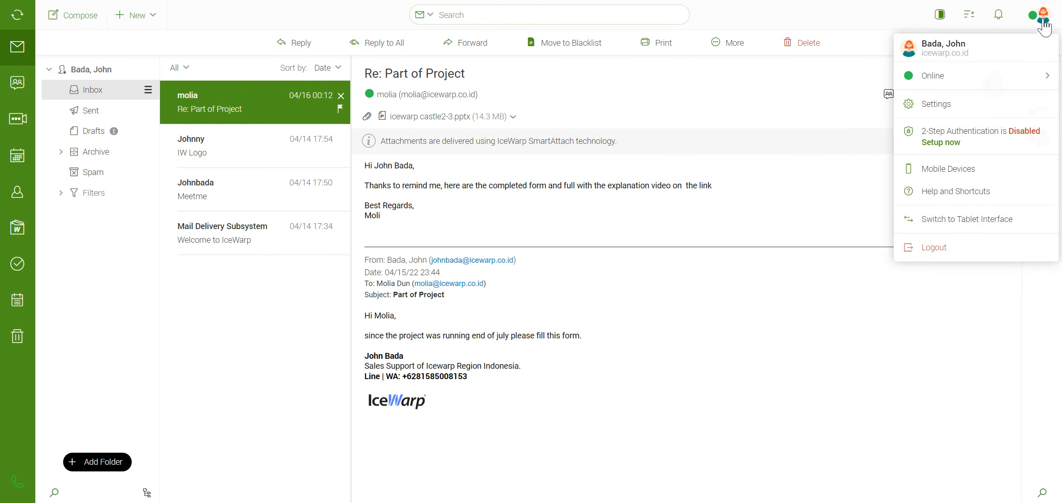
pyautogui.click(934, 104)
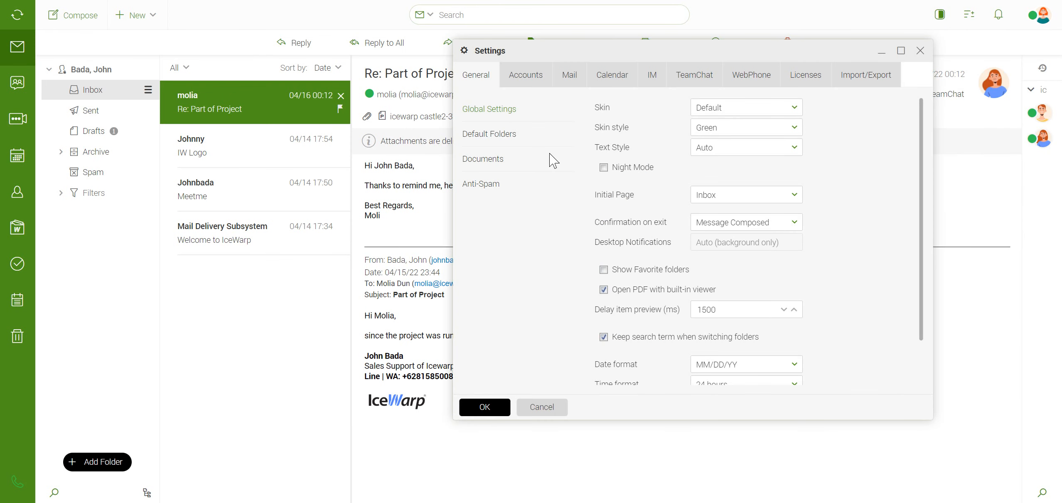
pyautogui.click(526, 85)
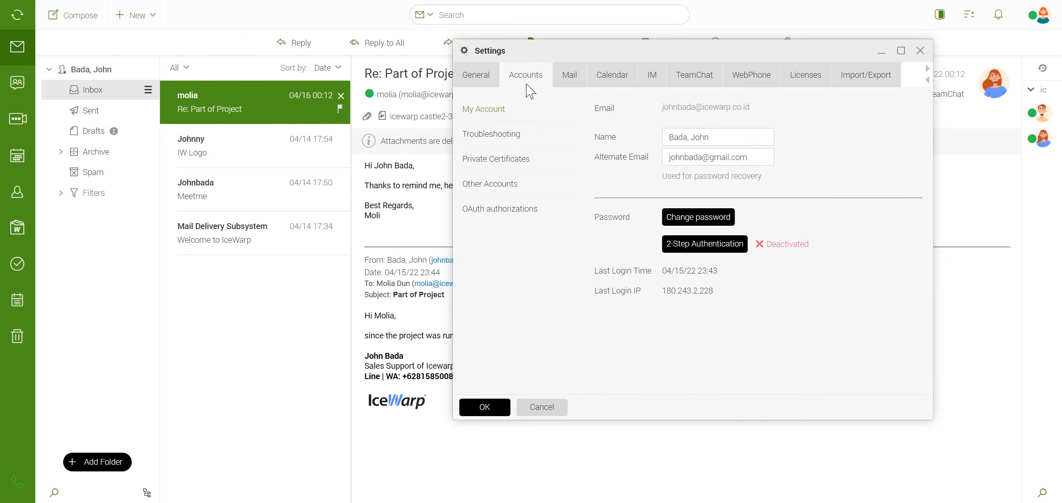
pyautogui.moveTo(750, 157); pyautogui.dragTo(666, 154)
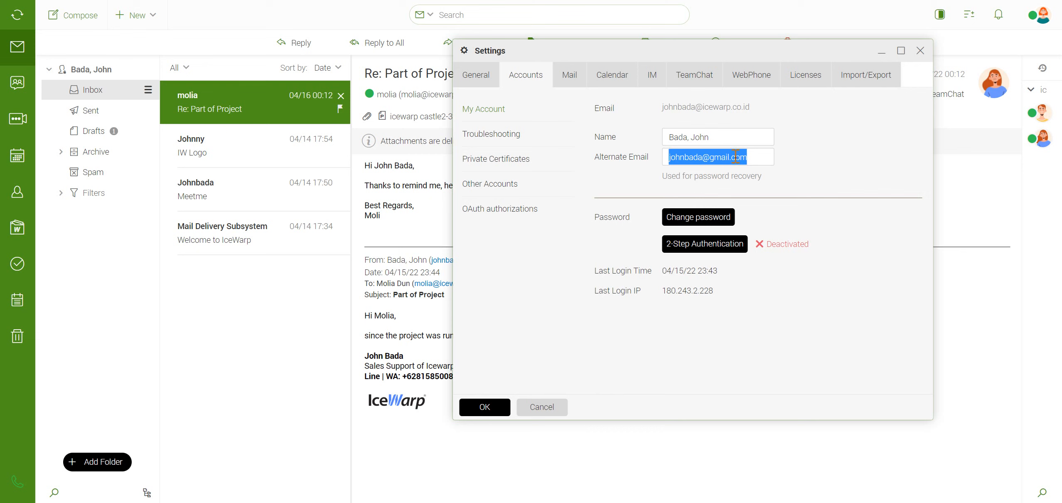
# - Check the fields for changing the account password, then close the password change form without entering anything
pyautogui.click(760, 157)
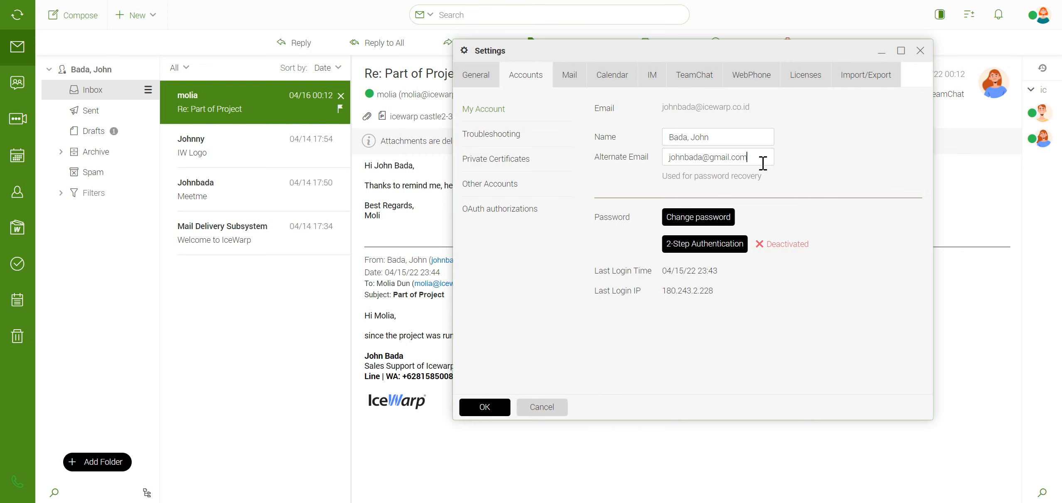
pyautogui.click(704, 219)
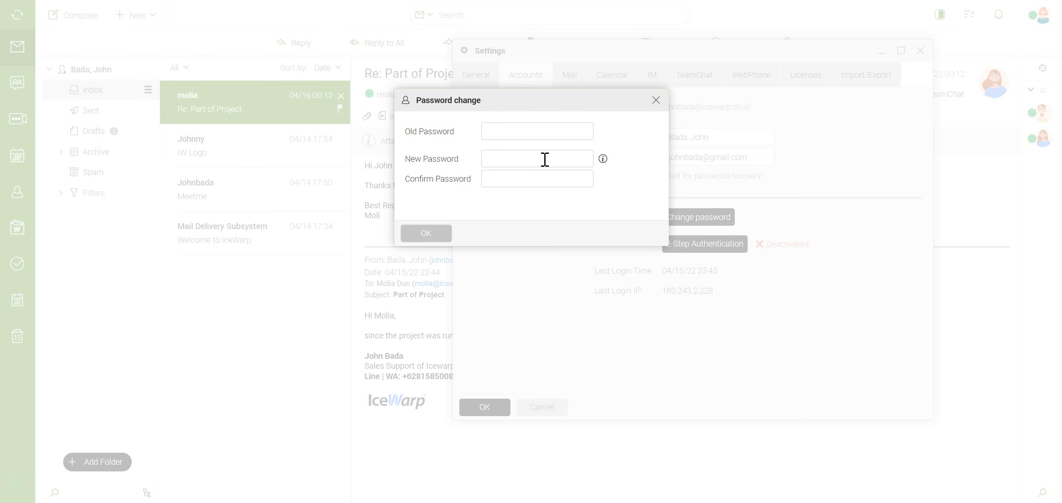
pyautogui.click(656, 101)
# - In the mail autoresponder settings, try the Disabled mode, return it to Respond always, and check the reply text and the no-responder address
pyautogui.click(569, 76)
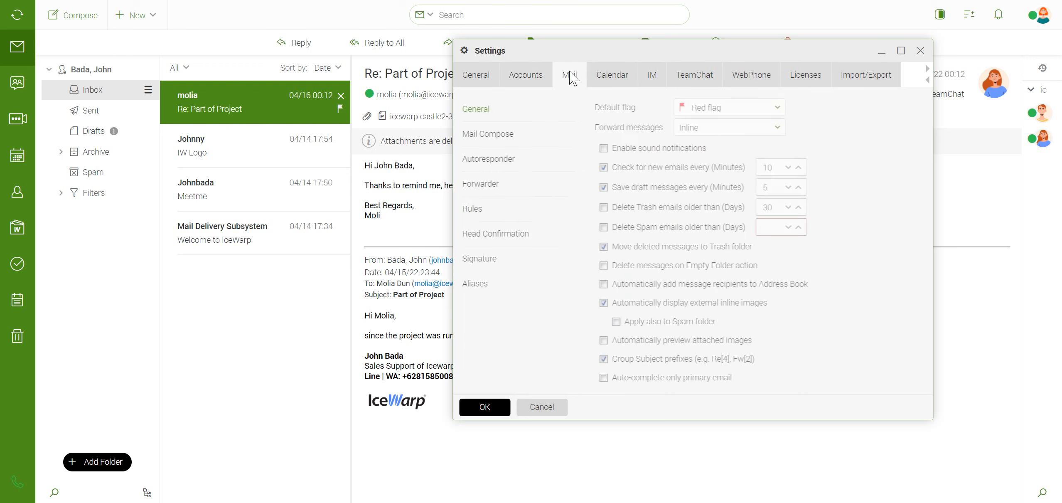
pyautogui.click(503, 163)
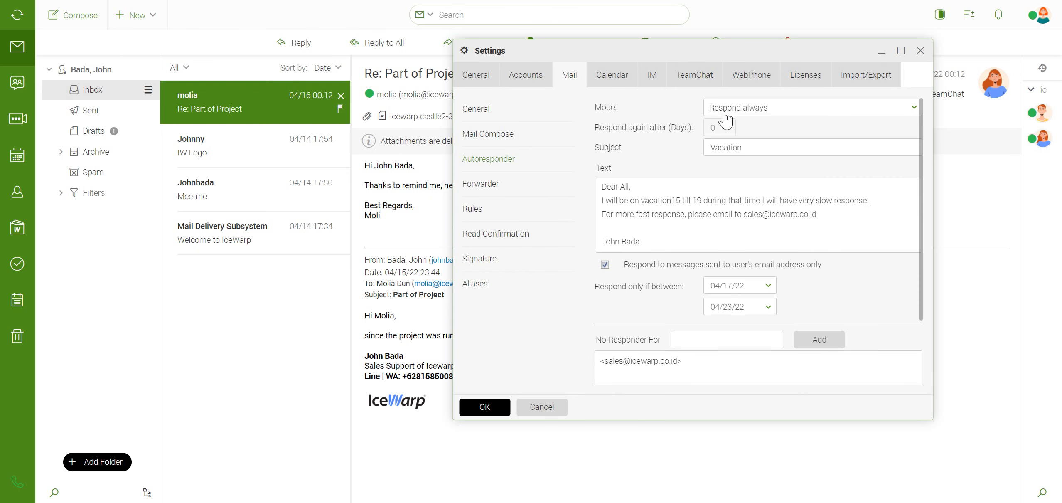
pyautogui.click(771, 117)
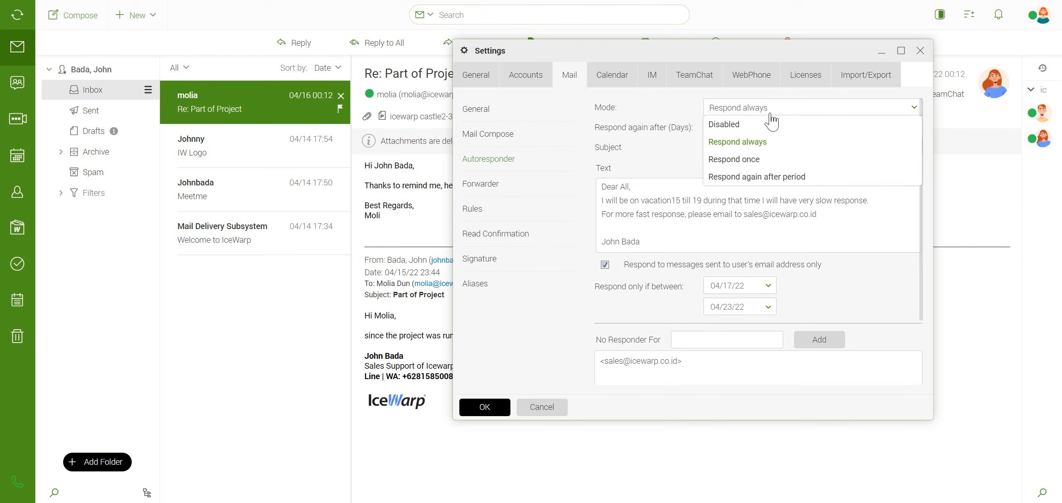
pyautogui.click(741, 132)
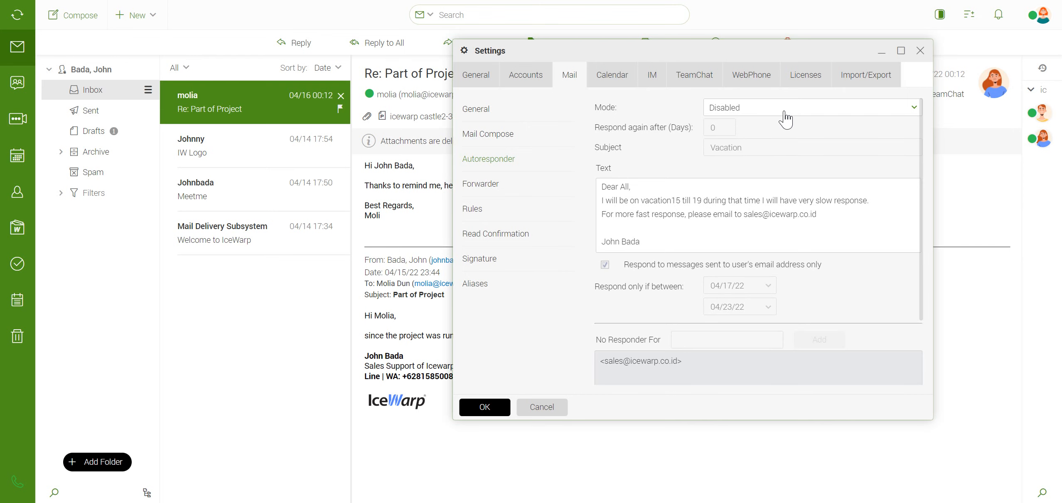
pyautogui.click(785, 119)
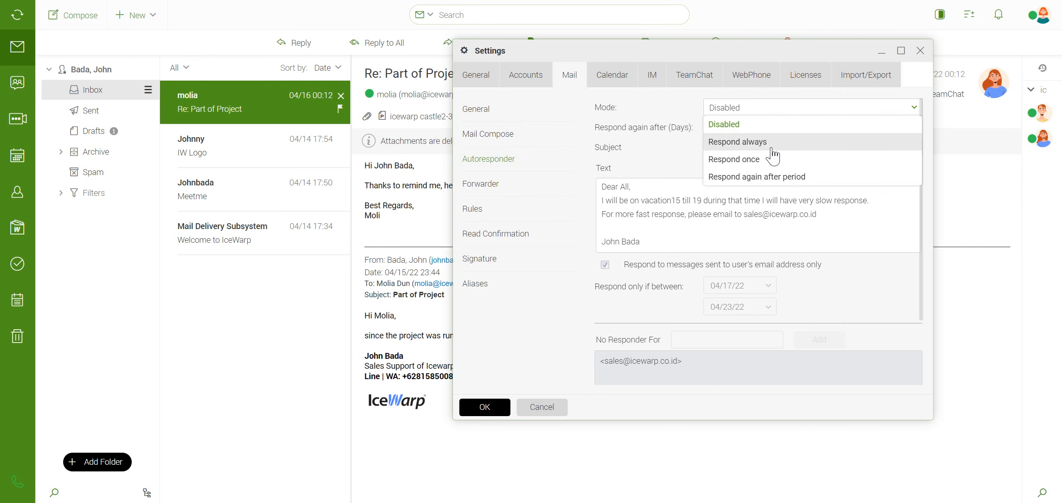
pyautogui.click(771, 148)
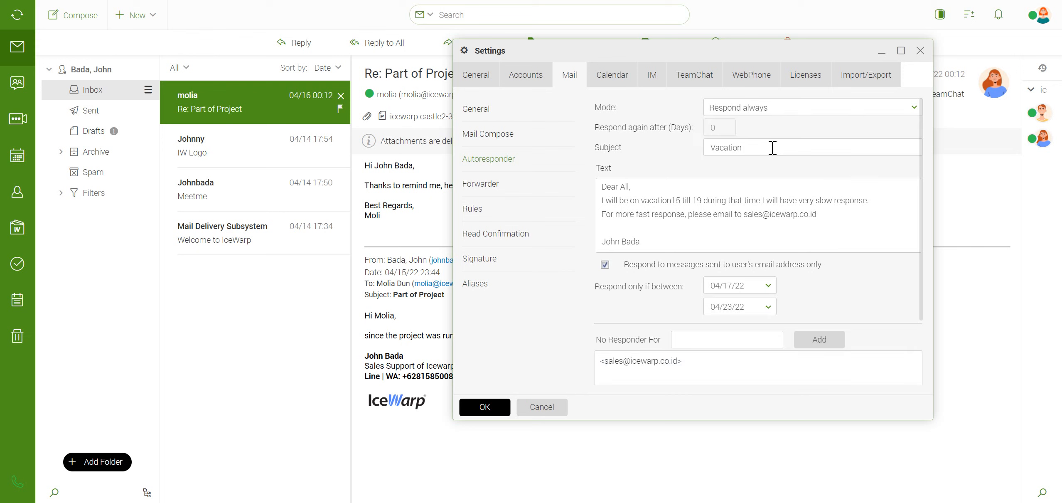
pyautogui.click(713, 199)
pyautogui.click(687, 369)
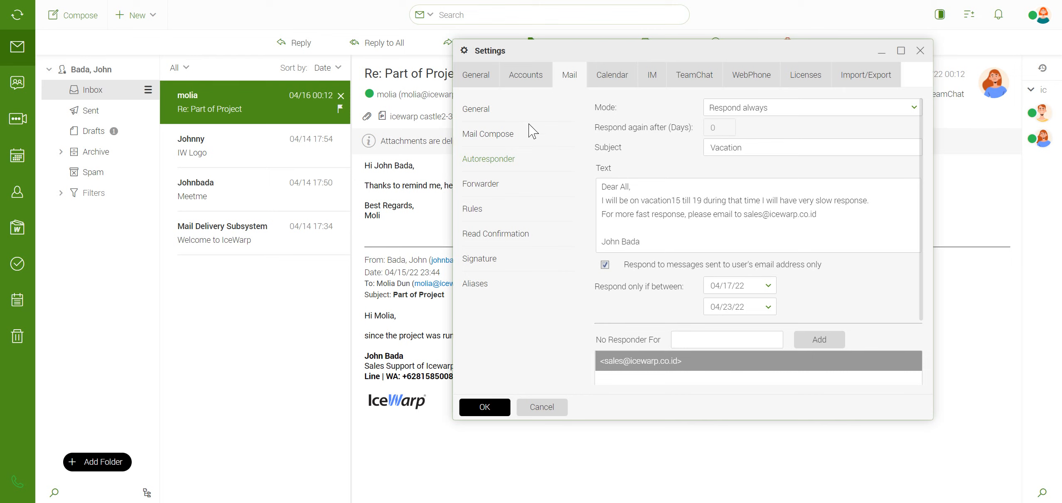
# - Review the Mail Compose options, save the settings and dismiss the desktop notifications notice
pyautogui.click(506, 140)
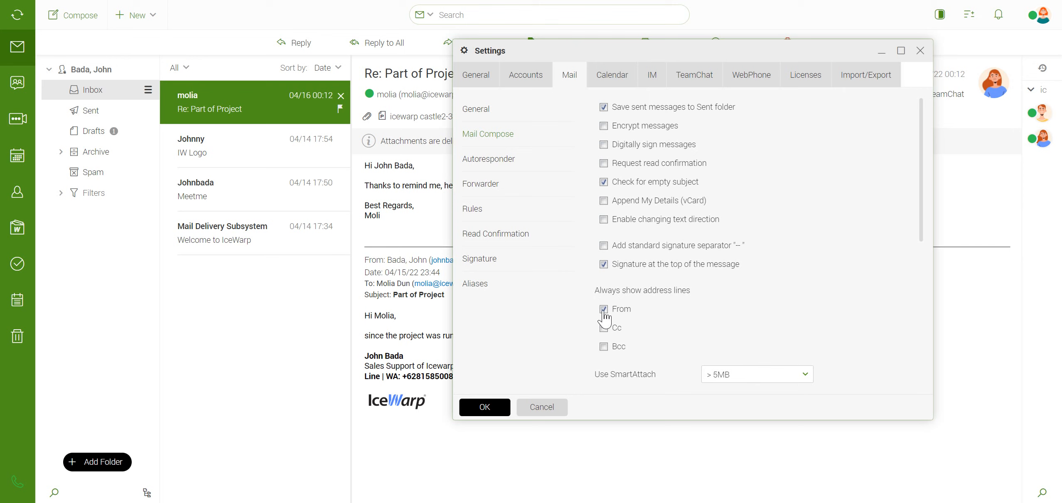
pyautogui.click(485, 407)
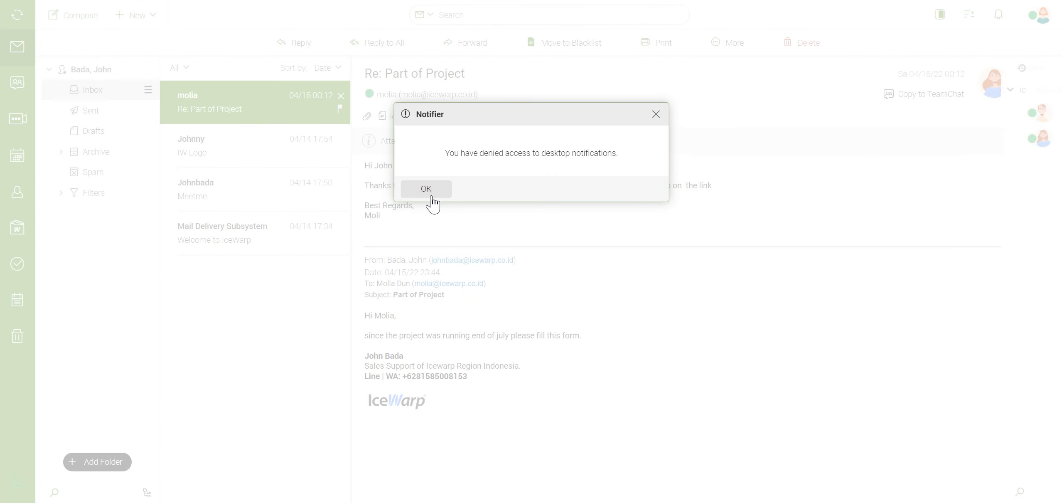
pyautogui.click(428, 190)
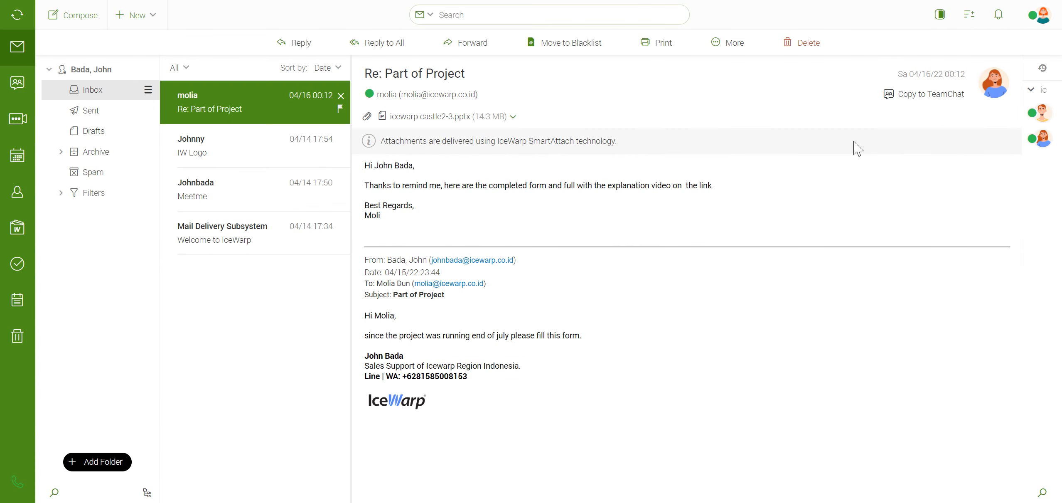
# - Reopen the settings, compare the Private and Default mail signatures, leave Default selected and confirm the settings
pyautogui.click(1039, 18)
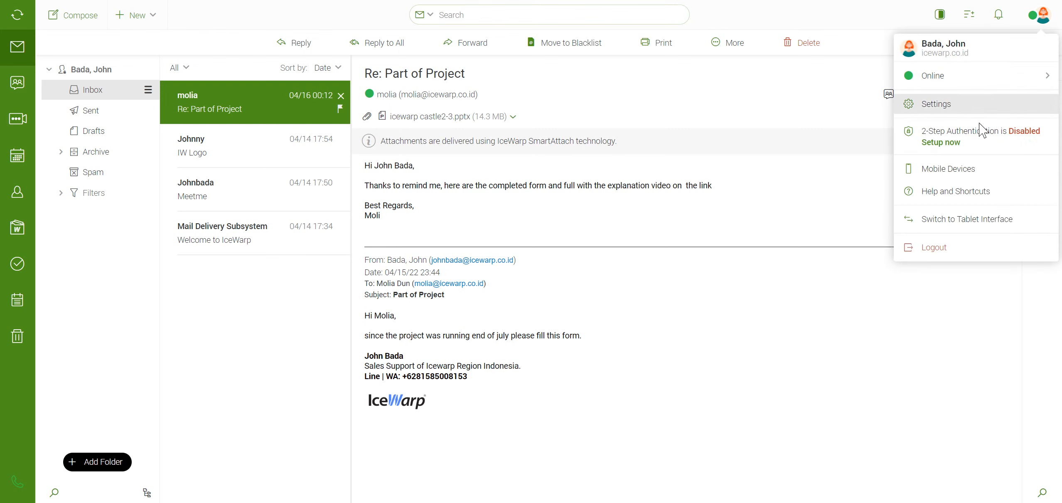
pyautogui.click(952, 106)
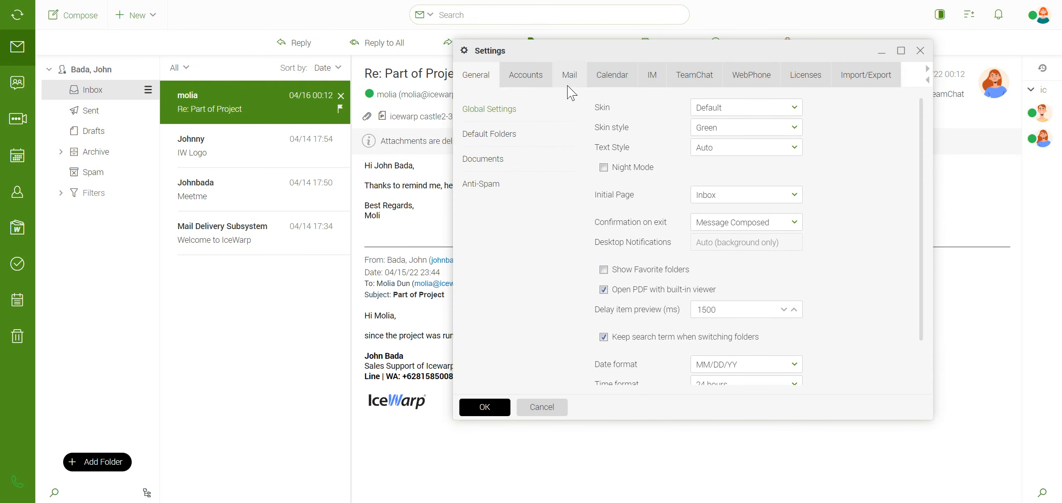
pyautogui.click(569, 87)
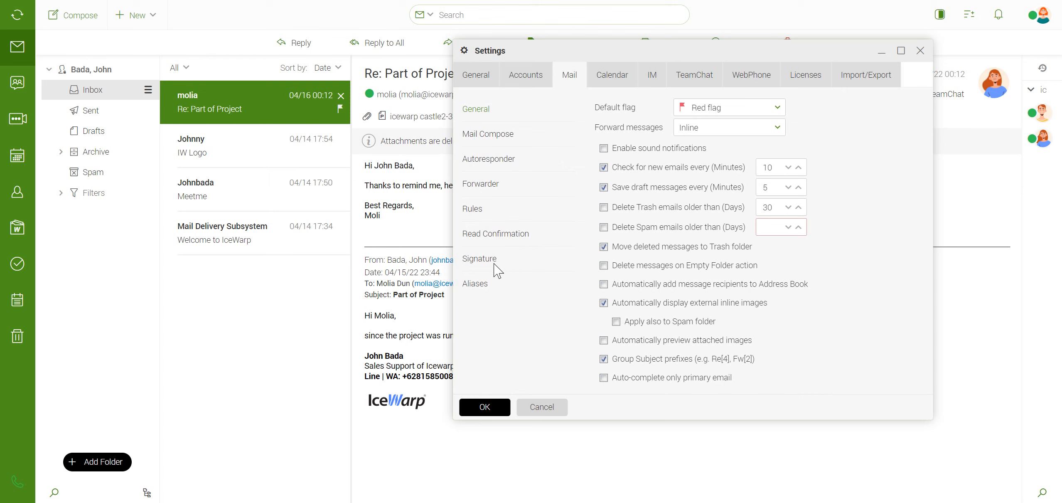
pyautogui.click(494, 264)
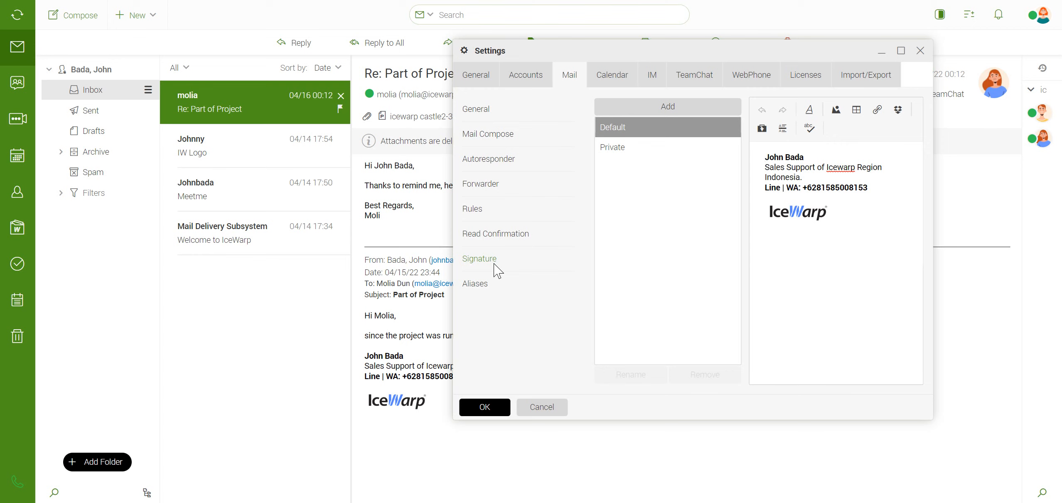
pyautogui.click(655, 153)
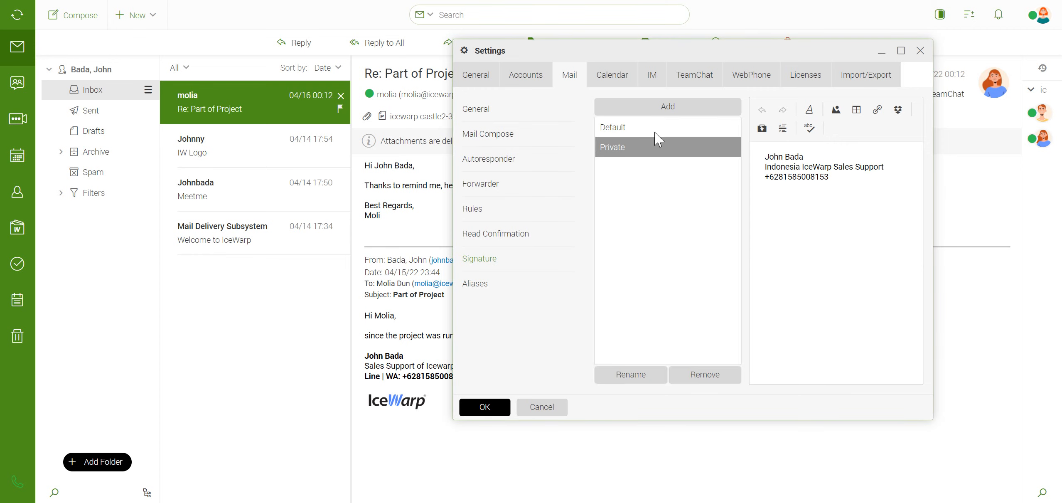
pyautogui.click(655, 132)
pyautogui.click(483, 408)
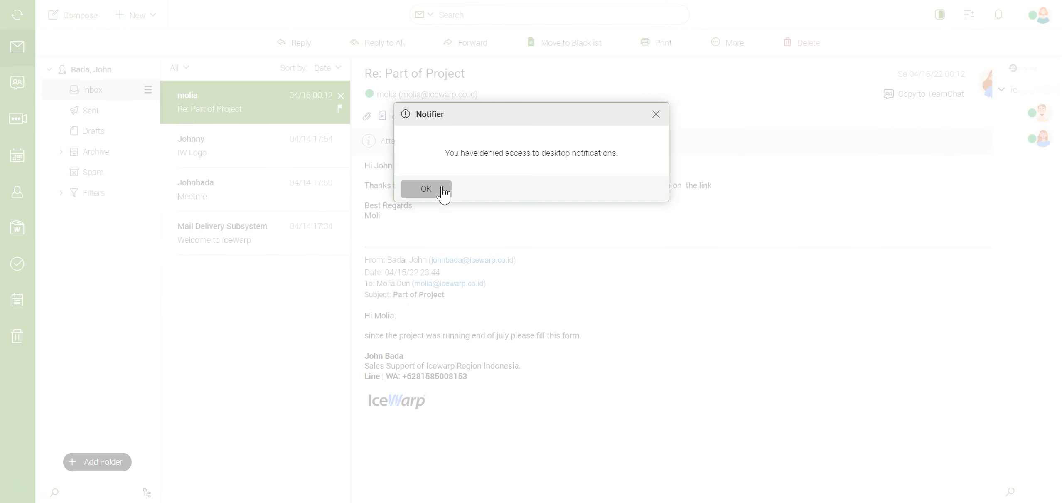
pyautogui.click(442, 192)
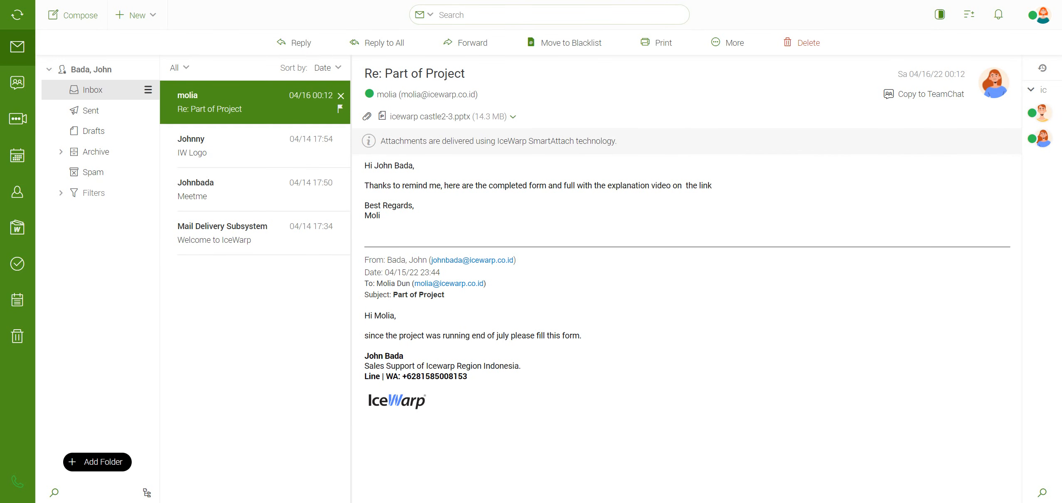